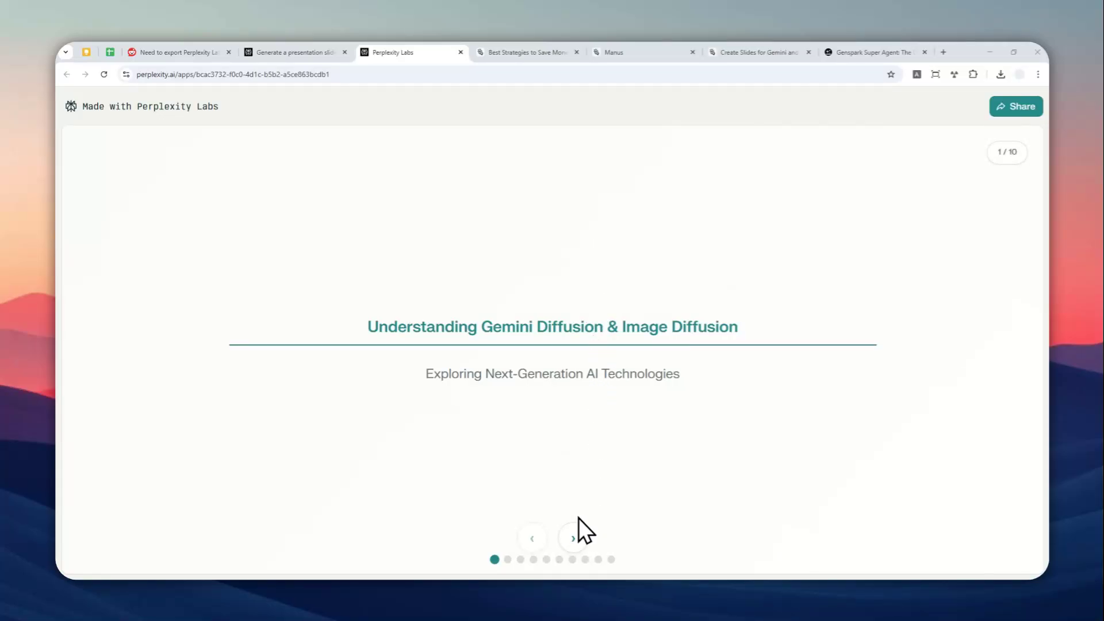
Step: Step the Gemini Diffusion deck to slide four and back to three, then view the Reddit export thread
click(573, 538)
click(573, 538)
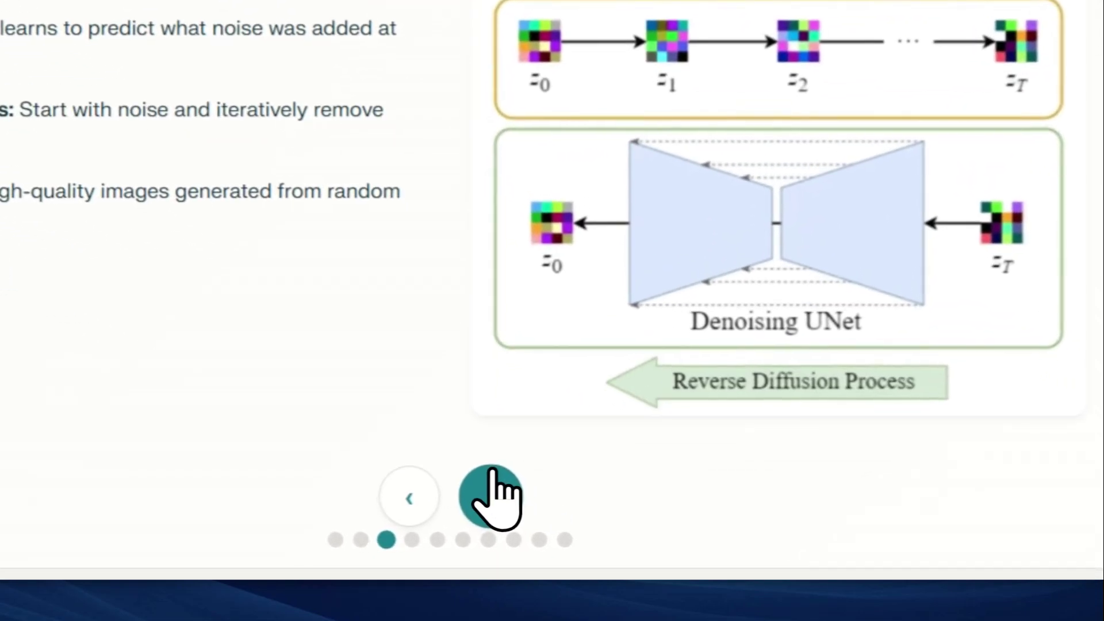
click(573, 537)
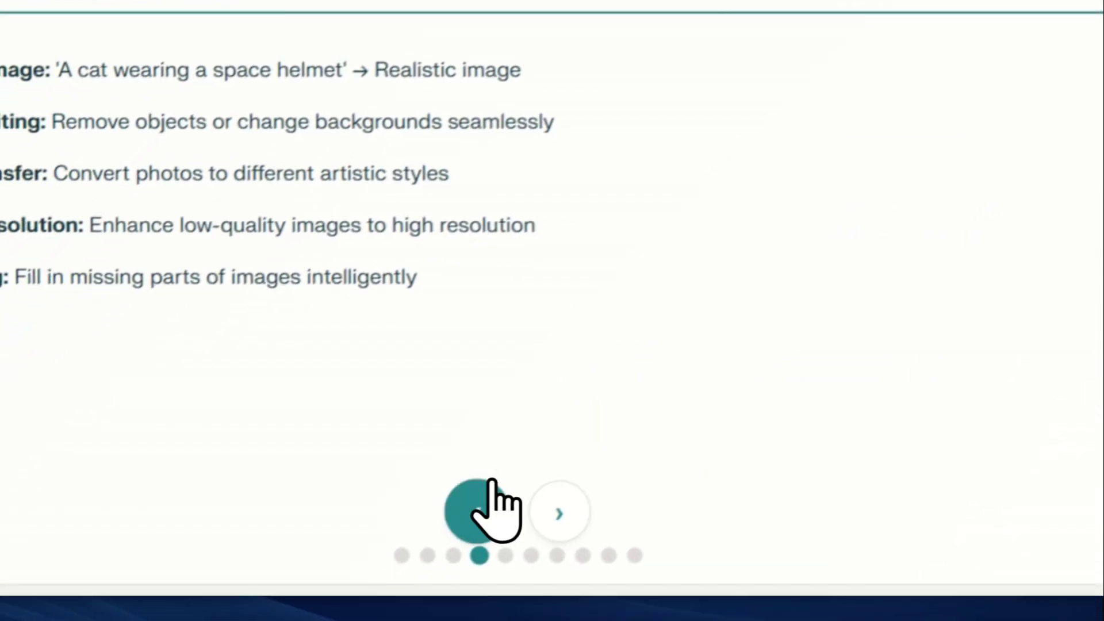
click(403, 502)
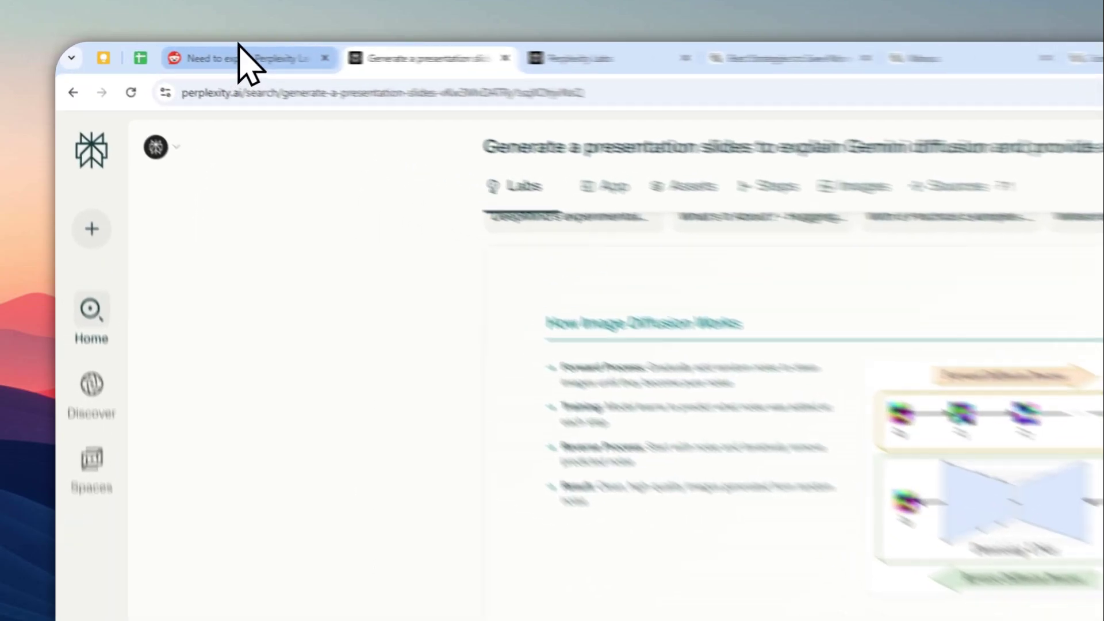
click(175, 52)
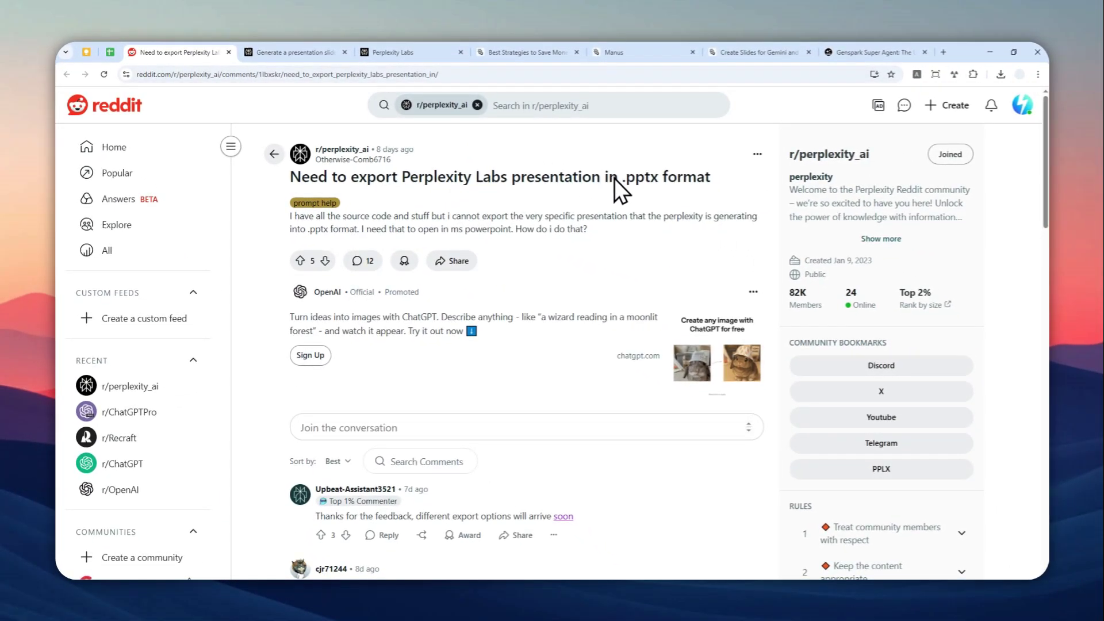
scroll(615, 190, down, 2)
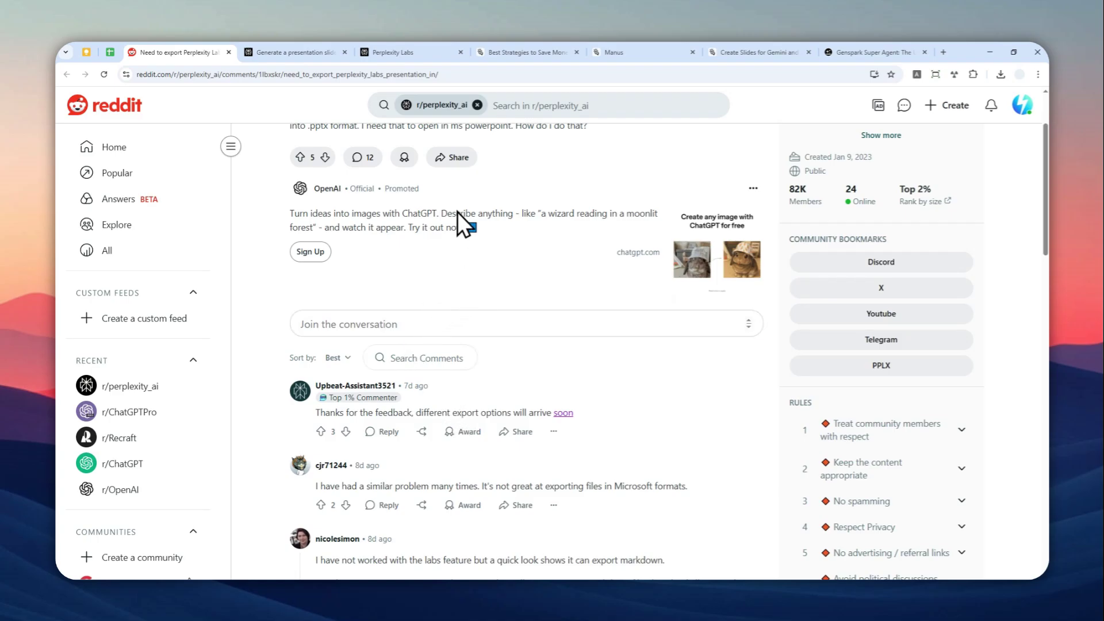
scroll(511, 256, up, 2)
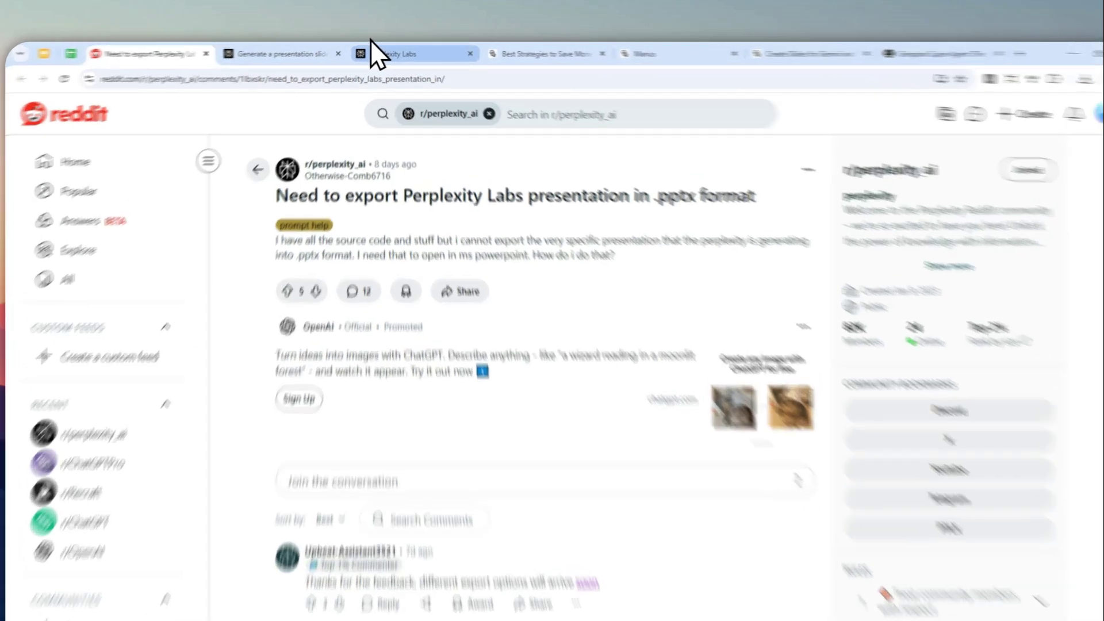
Step: Return to the presentation thread, whose export menu offers only PDF, Markdown and DOCX
click(331, 52)
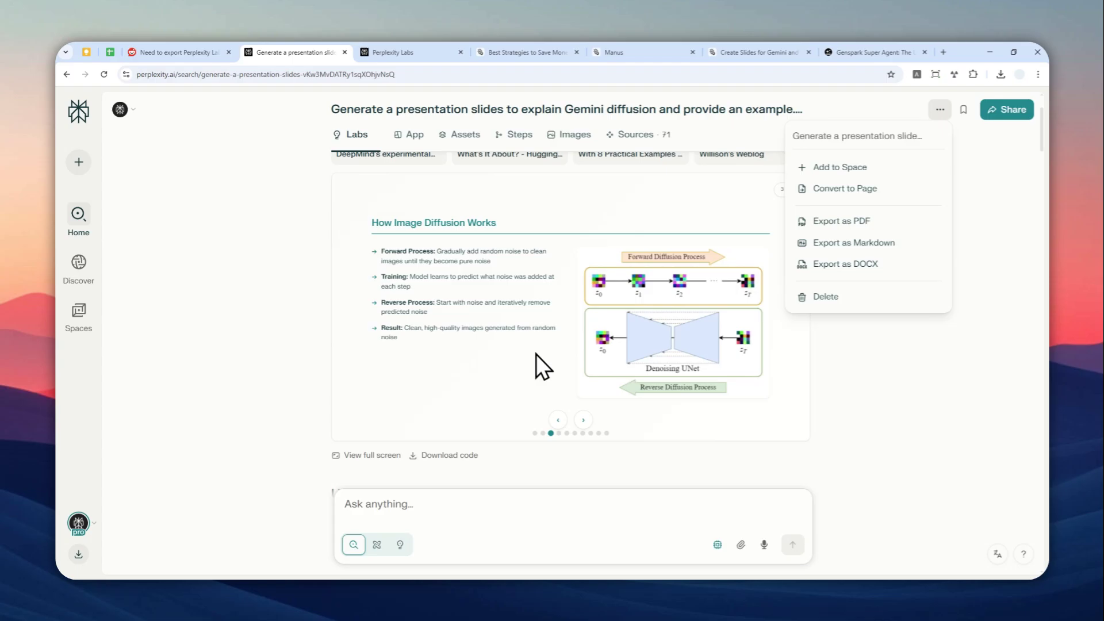
scroll(535, 353, up, 1)
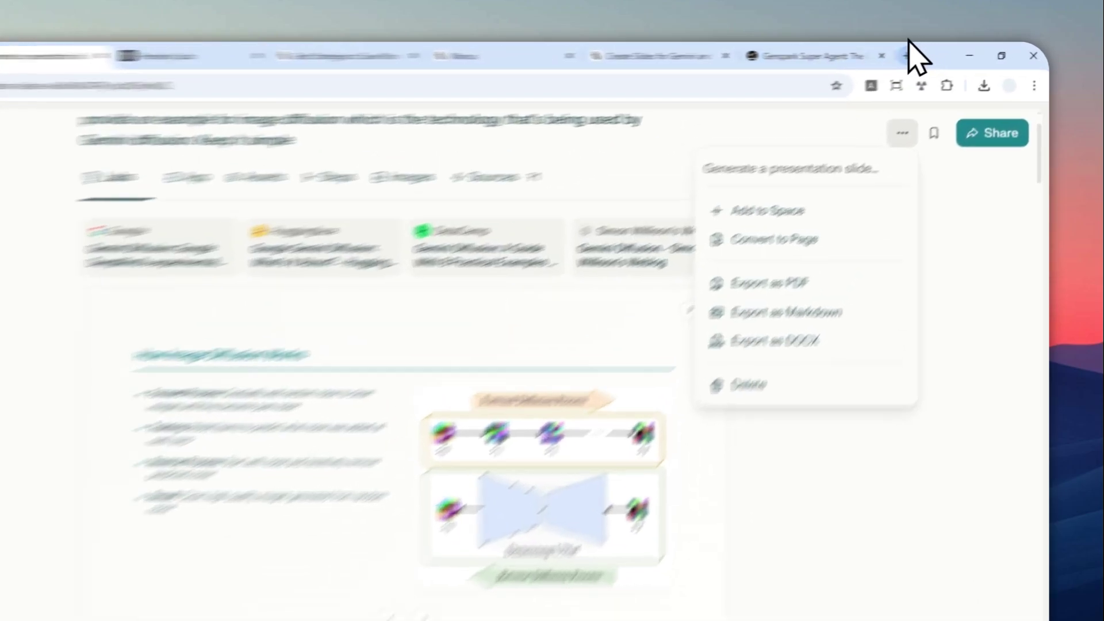
Step: Search the Chrome Web Store for 'One Screenshot' and open its details page
click(943, 51)
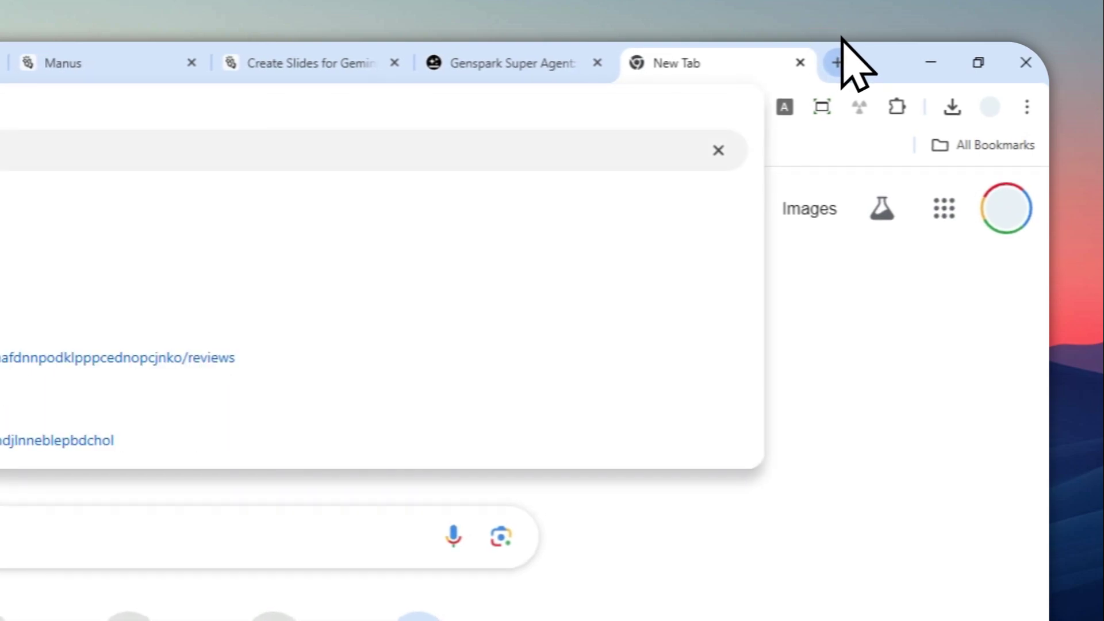
key(Return)
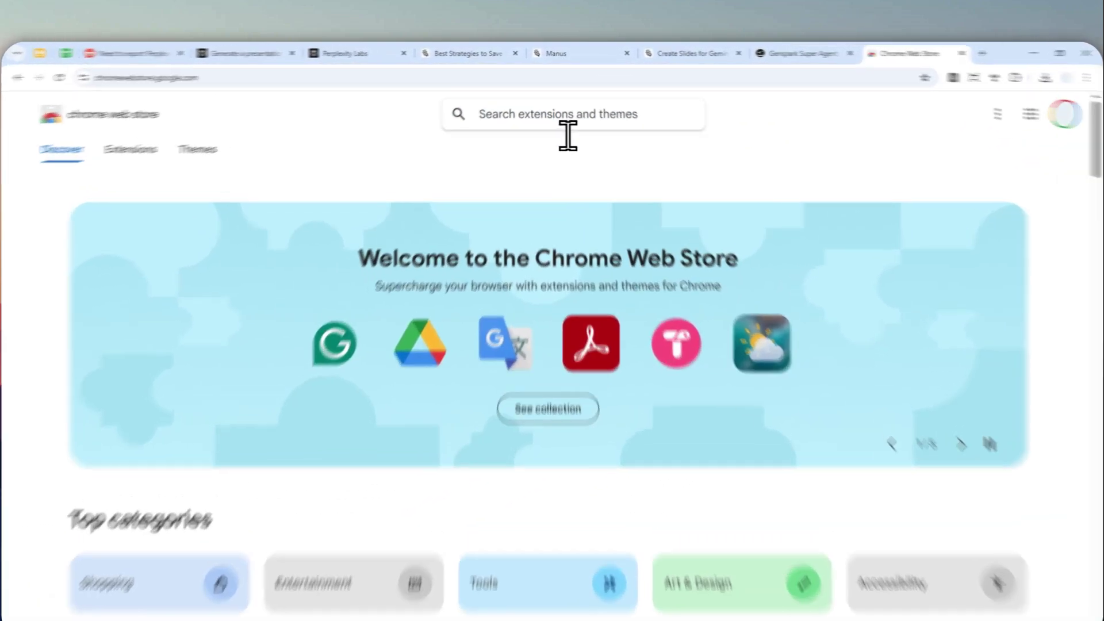
click(539, 115)
text(One)
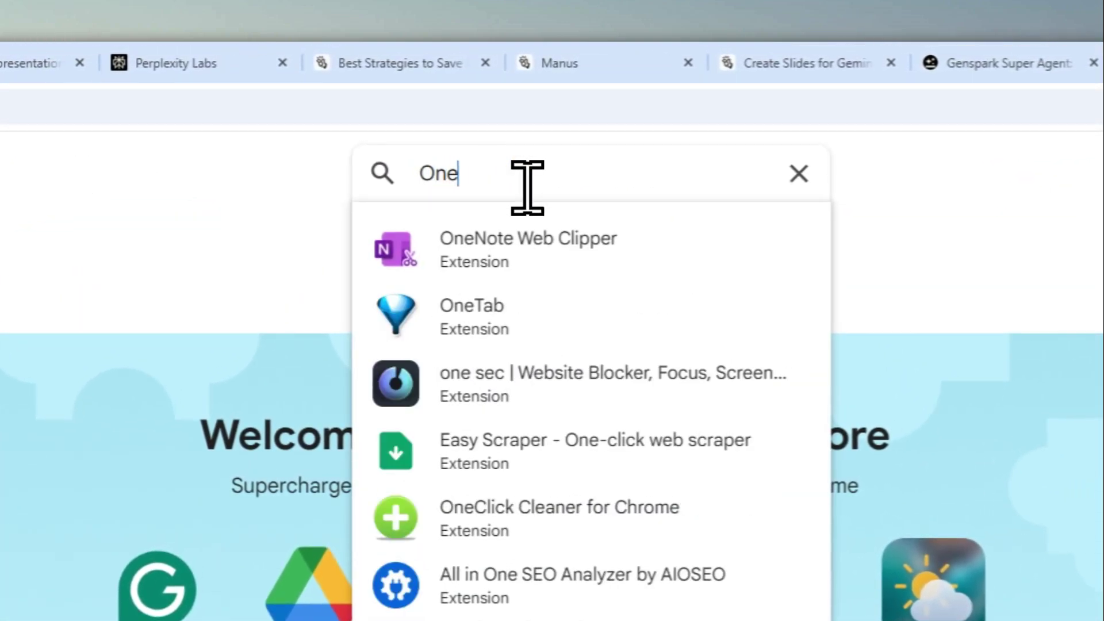
text( Screenshot)
key(Return)
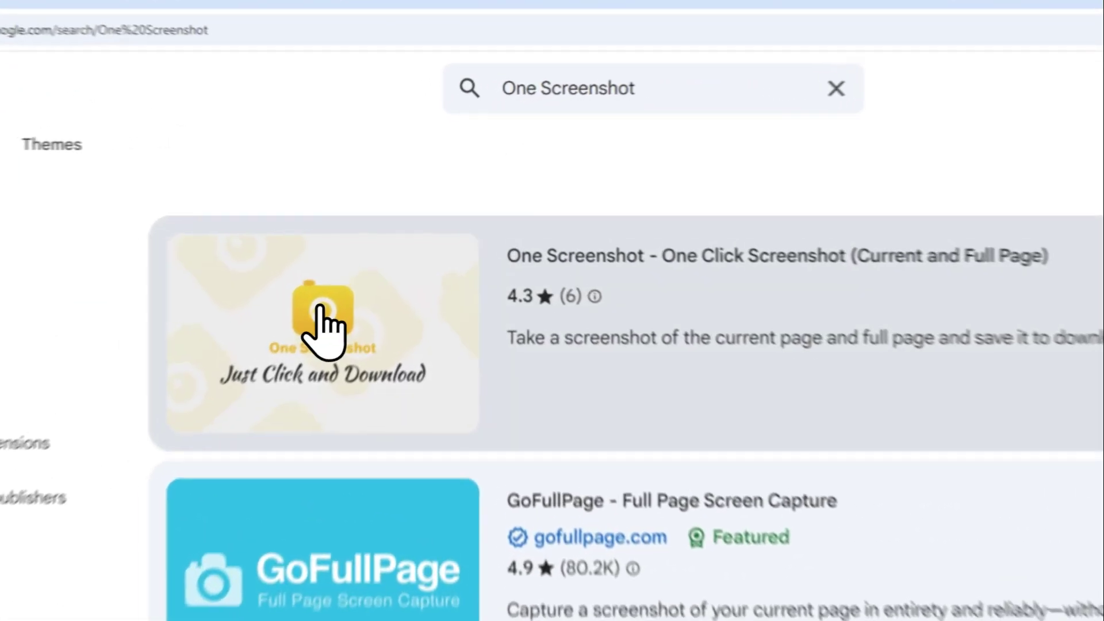
click(384, 241)
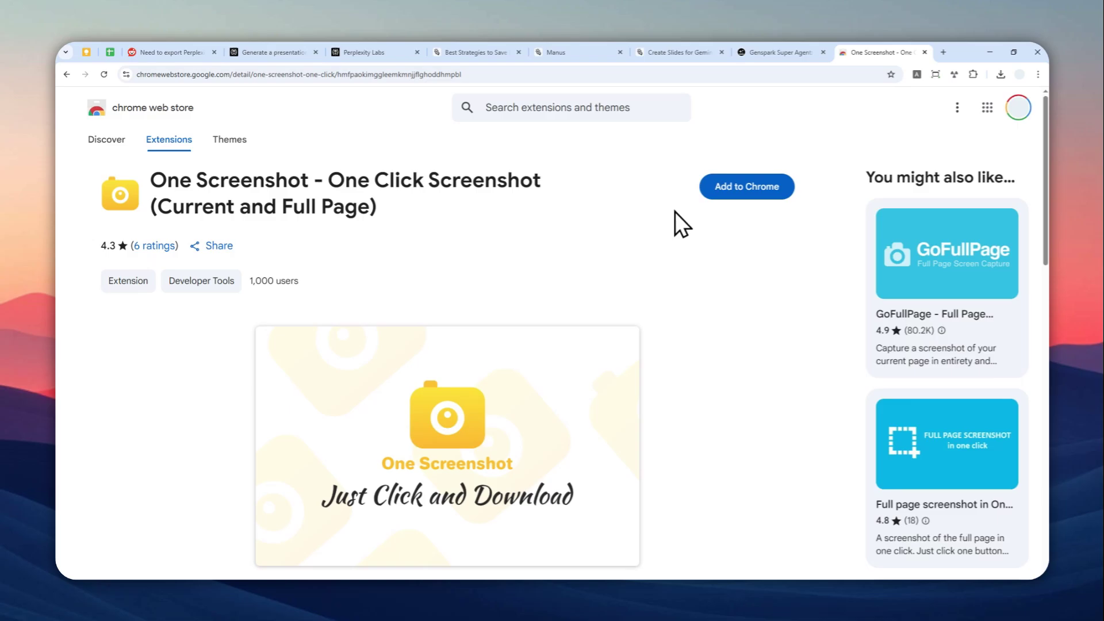
Step: Add One Screenshot to Chrome and pin it in the Extensions menu
click(750, 189)
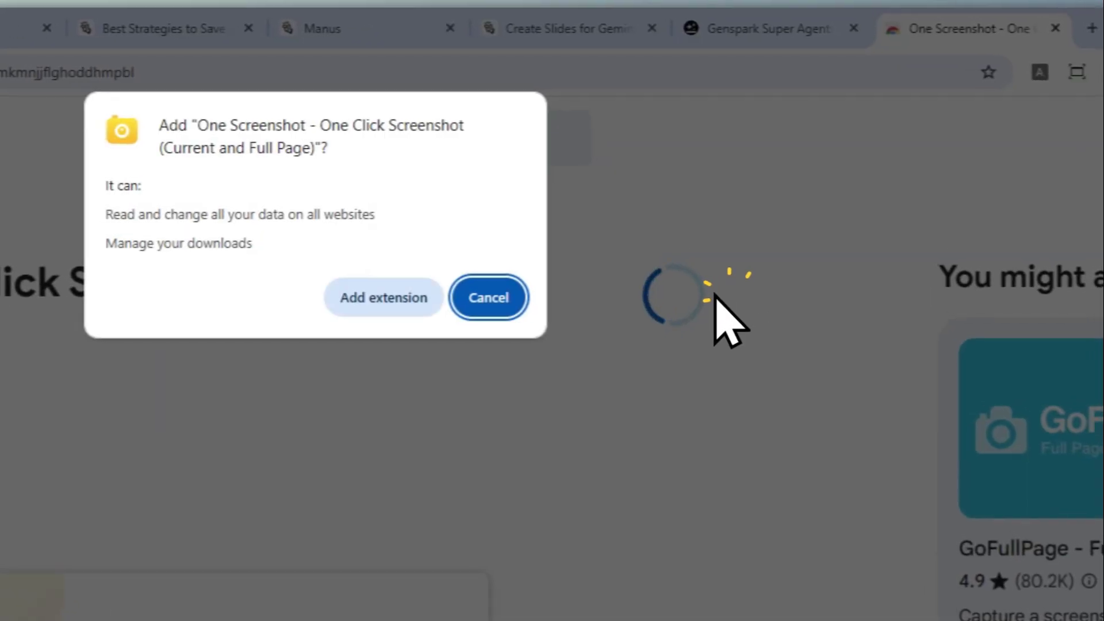
click(372, 297)
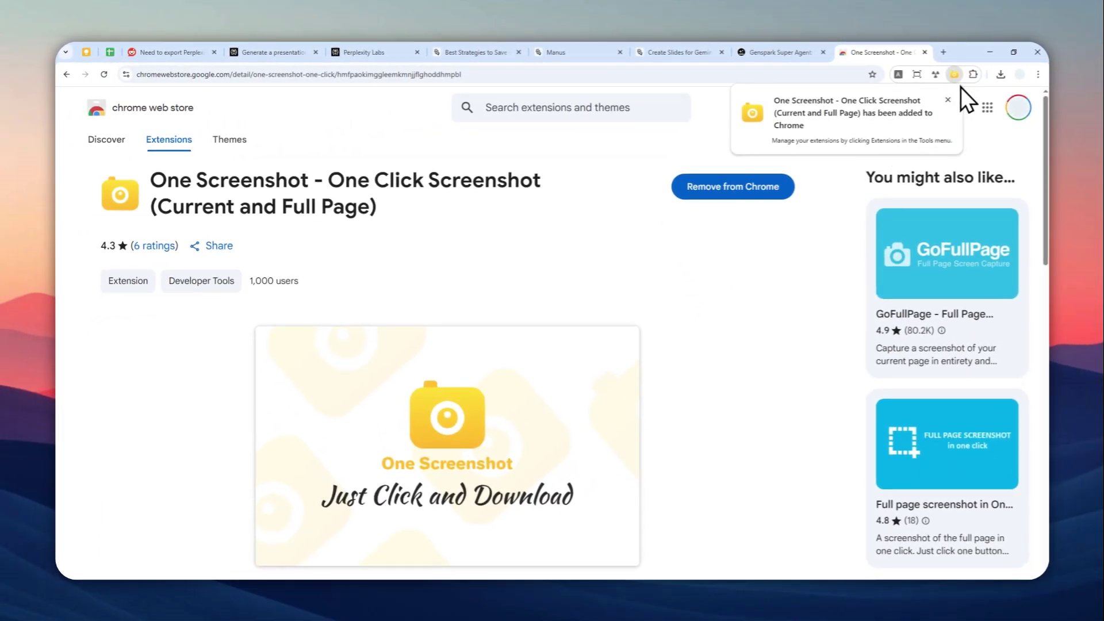
click(973, 75)
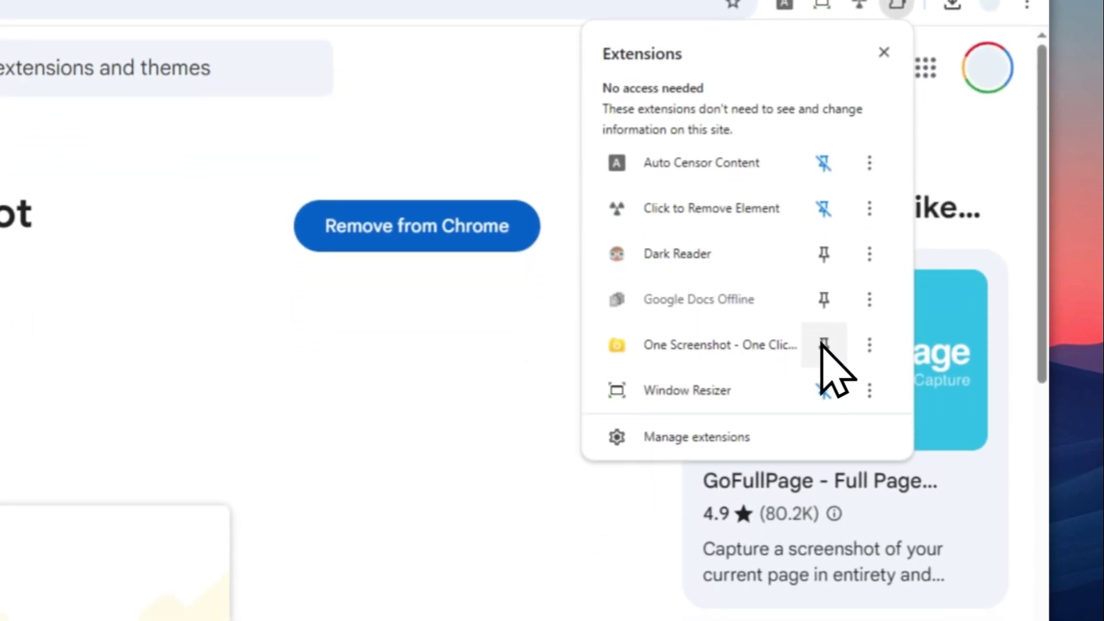
click(824, 344)
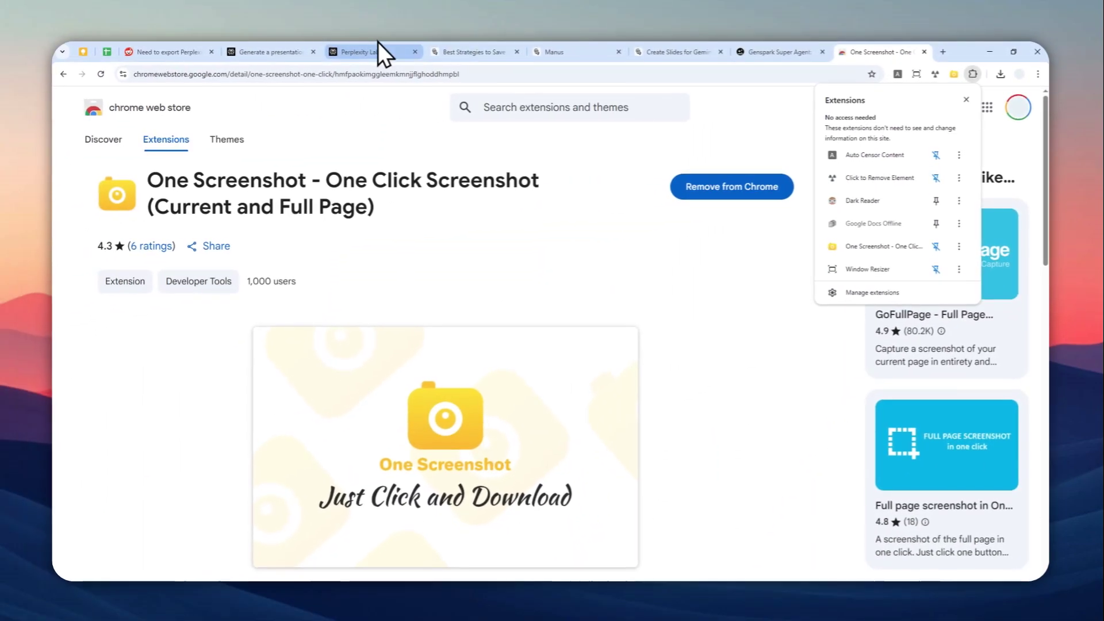
Step: Capture the current deck slide with One Screenshot, then advance to How Image Diffusion Works
click(356, 42)
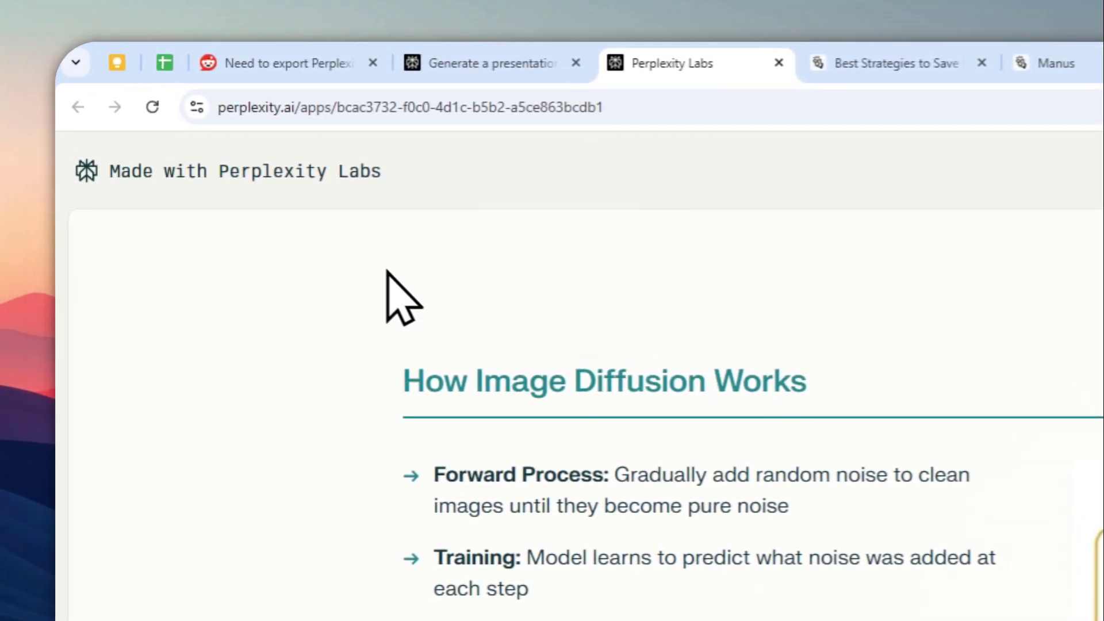
click(155, 103)
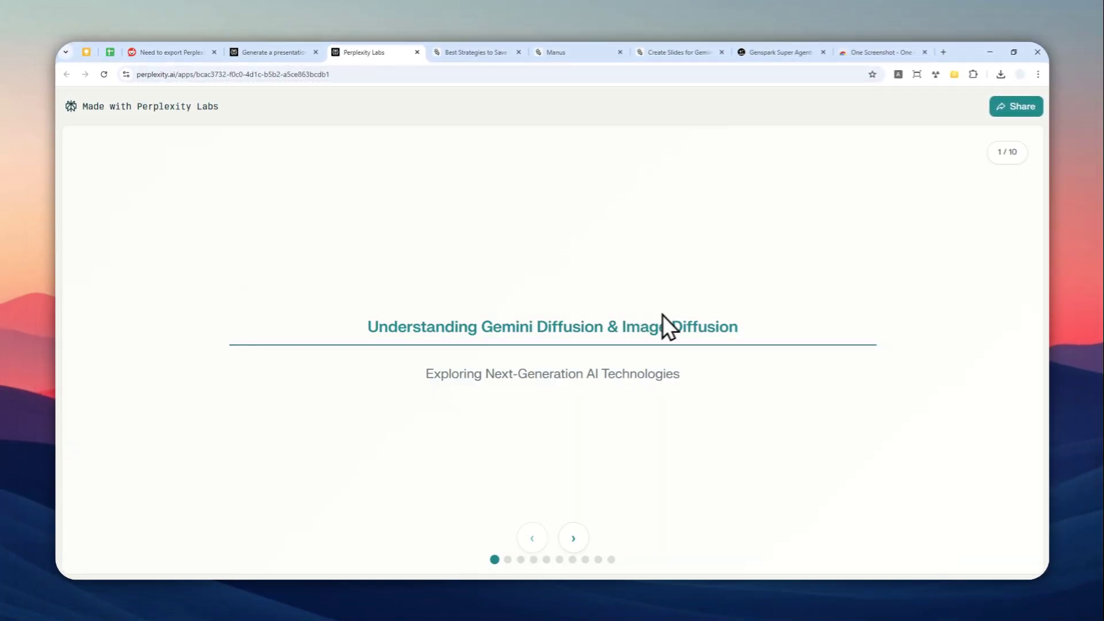
click(955, 75)
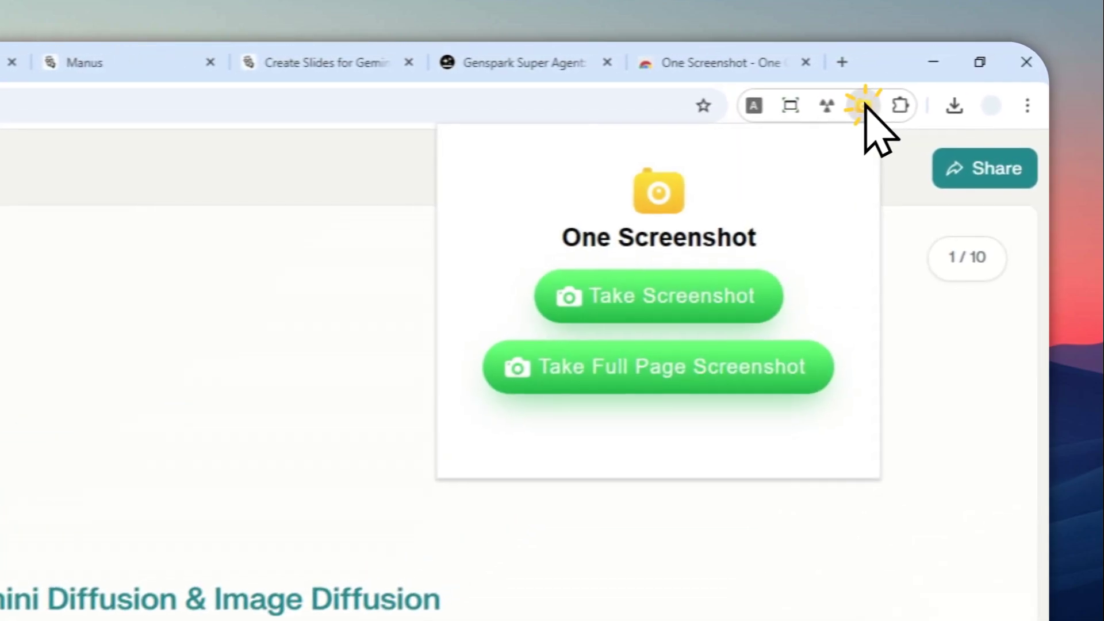
click(664, 297)
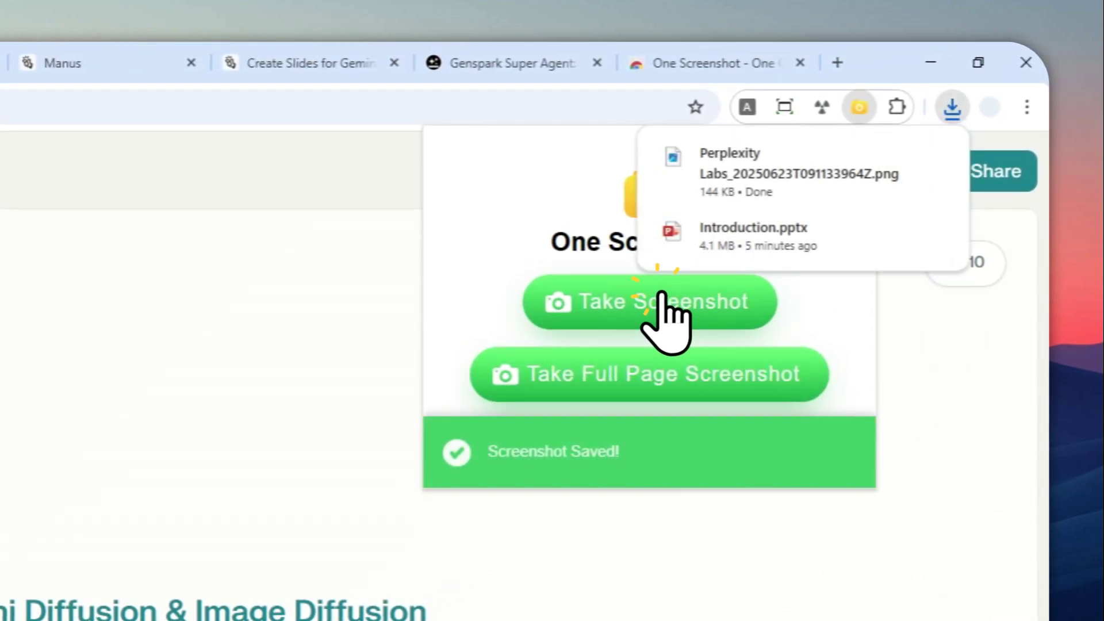
drag(757, 160, 845, 69)
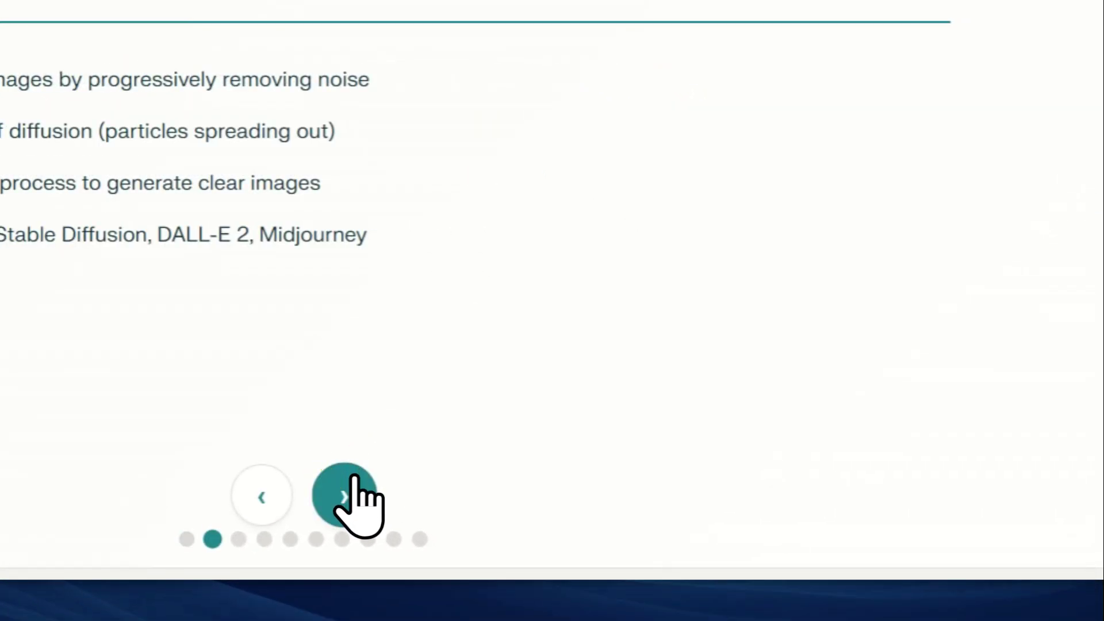
click(352, 483)
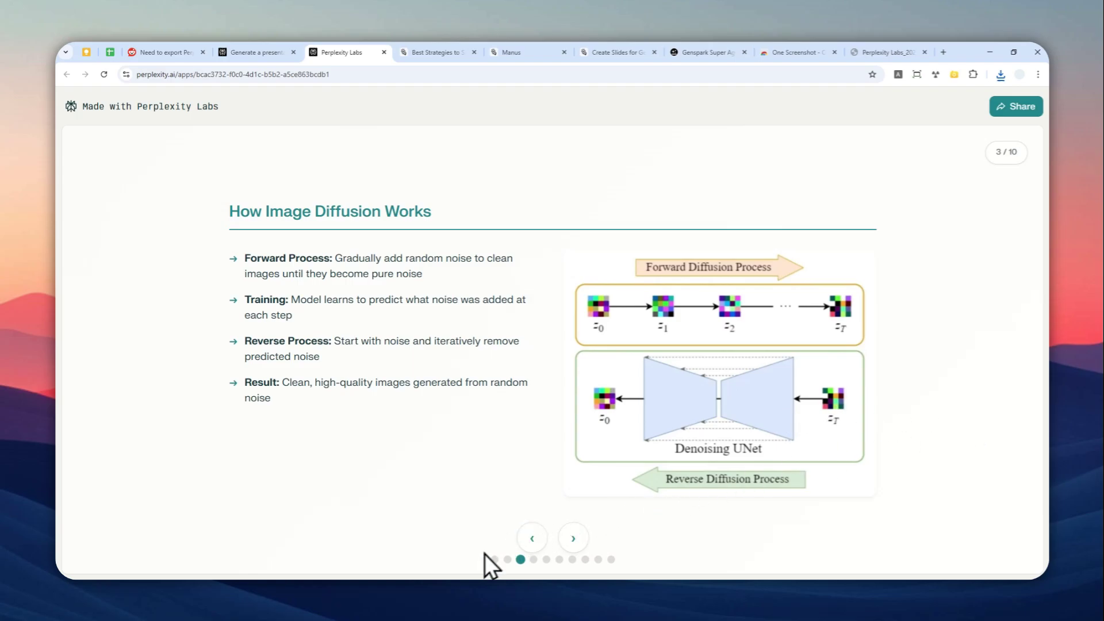
Step: Review slide 3, How Image Diffusion Works, in the PowerPoint deck, then minimize PowerPoint
click(198, 592)
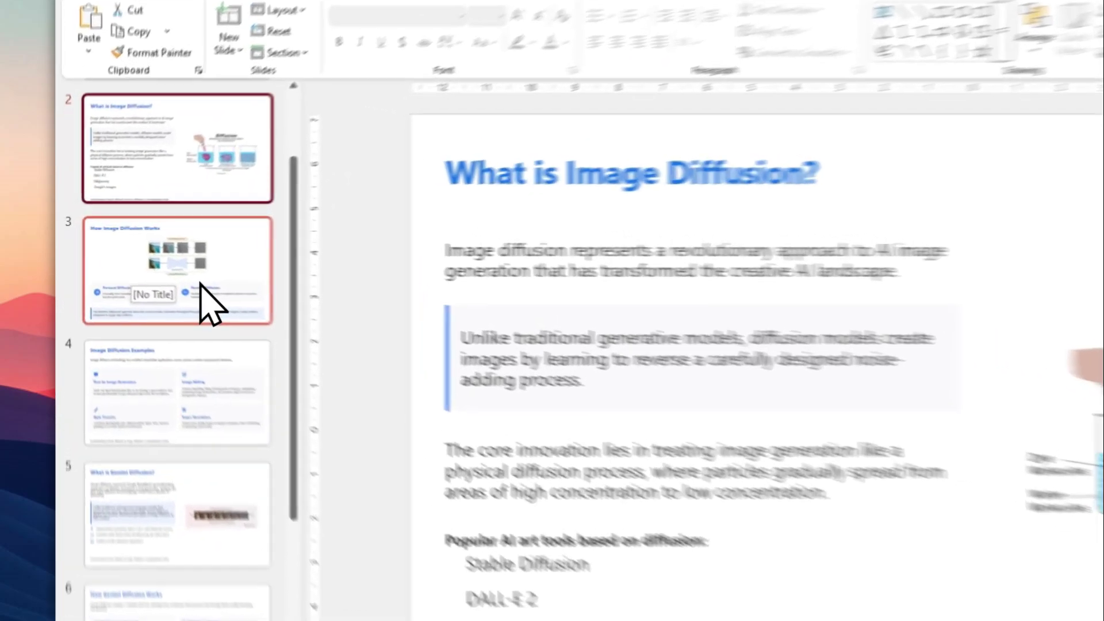
click(147, 266)
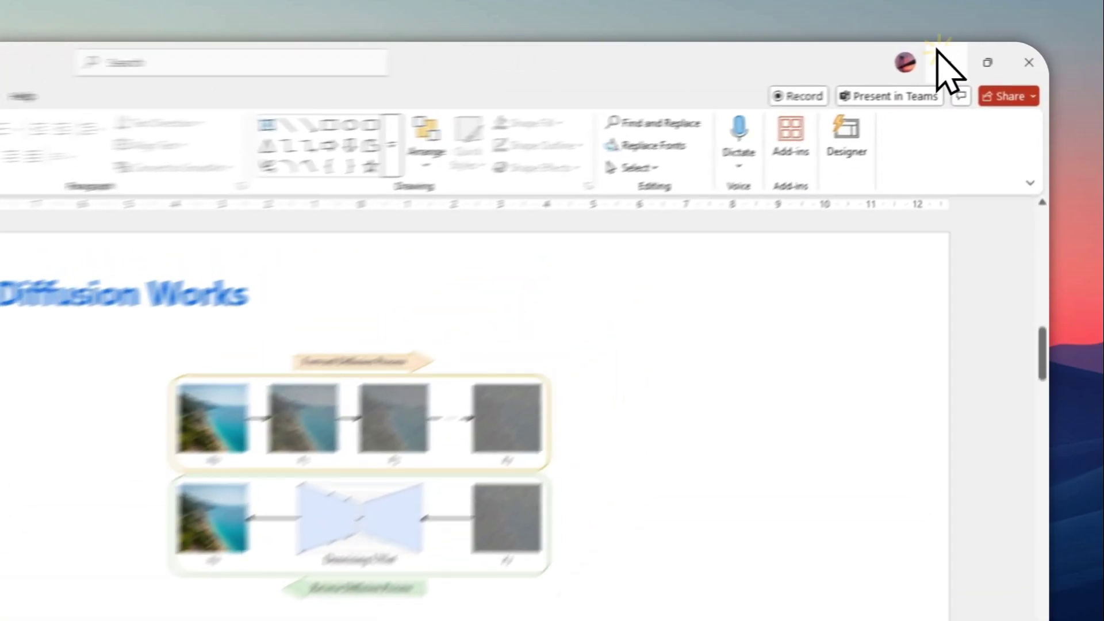
click(987, 54)
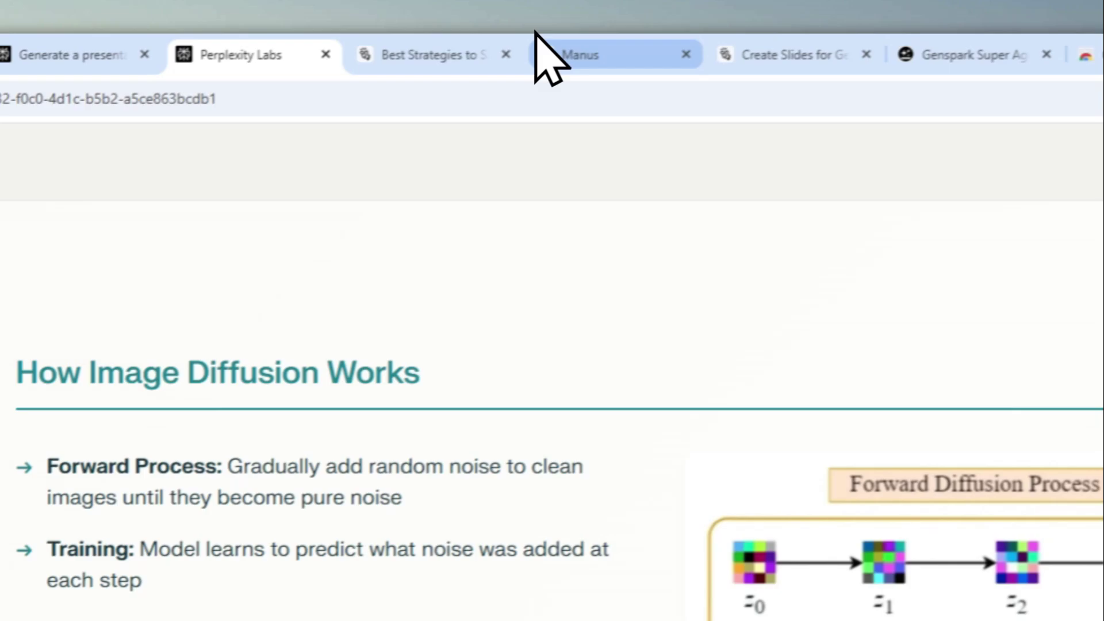
Step: On the Manus home page, switch the new-task box to Slides mode with the Gemini Diffusion PDF attached
click(552, 46)
click(419, 46)
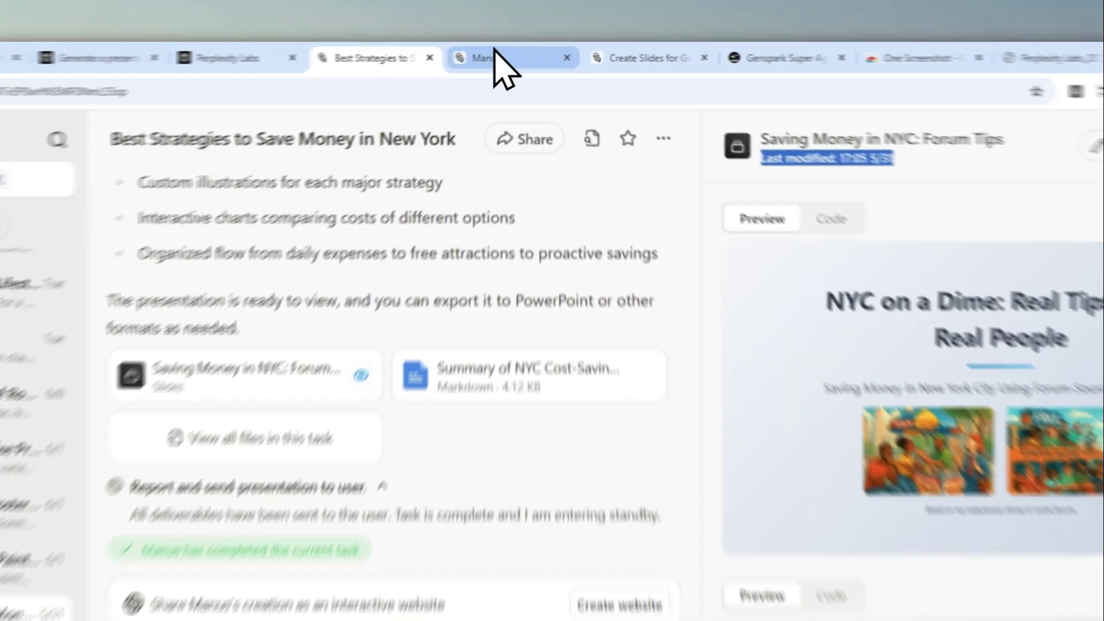
click(495, 55)
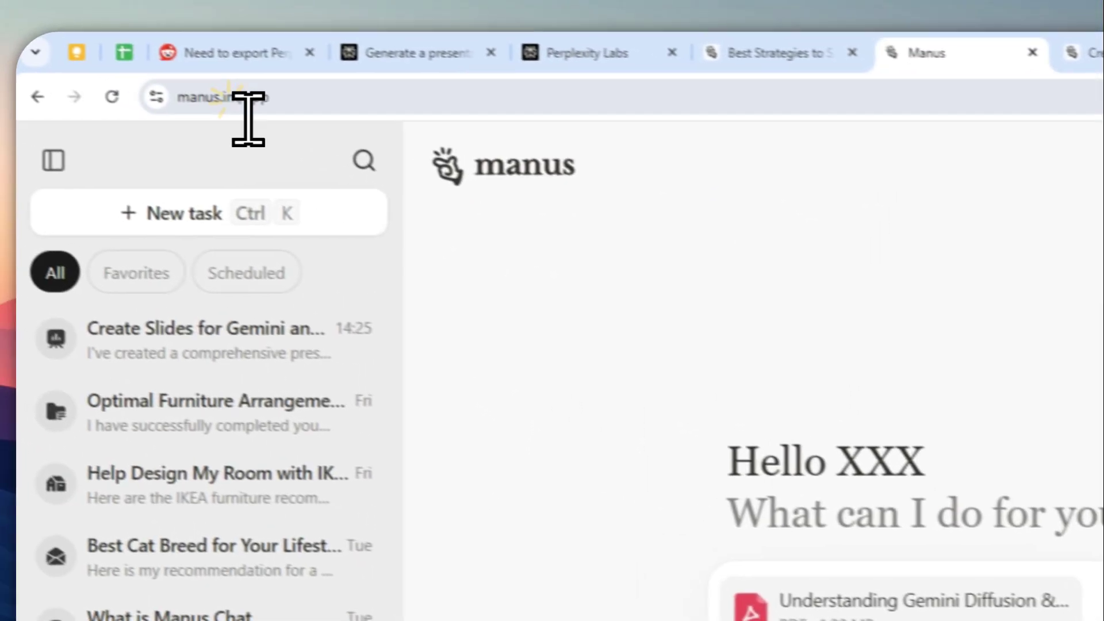
click(241, 99)
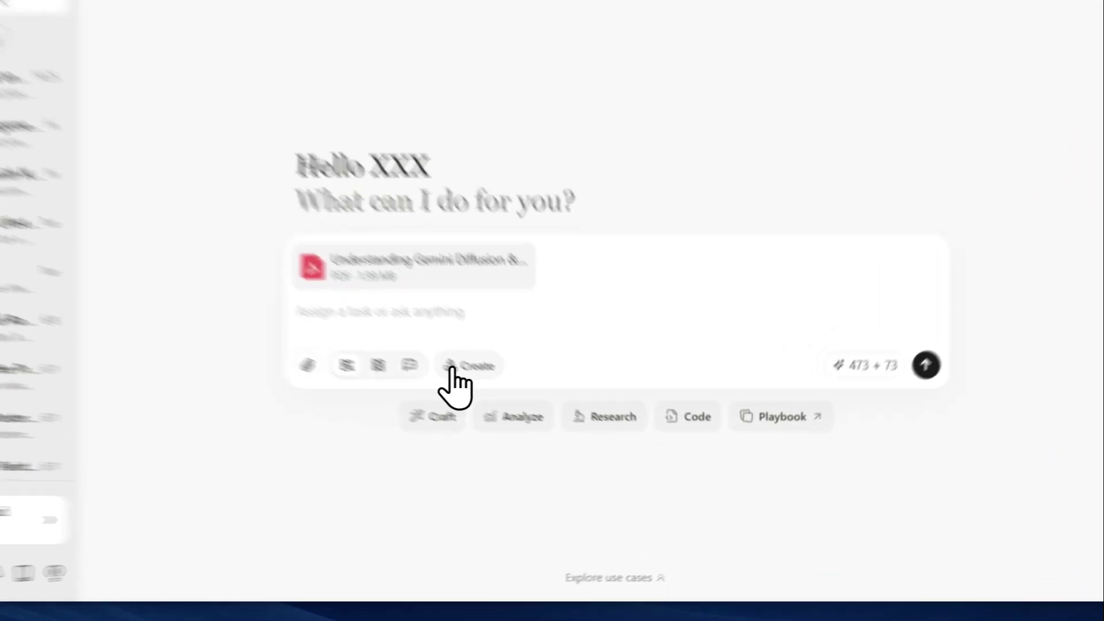
click(529, 406)
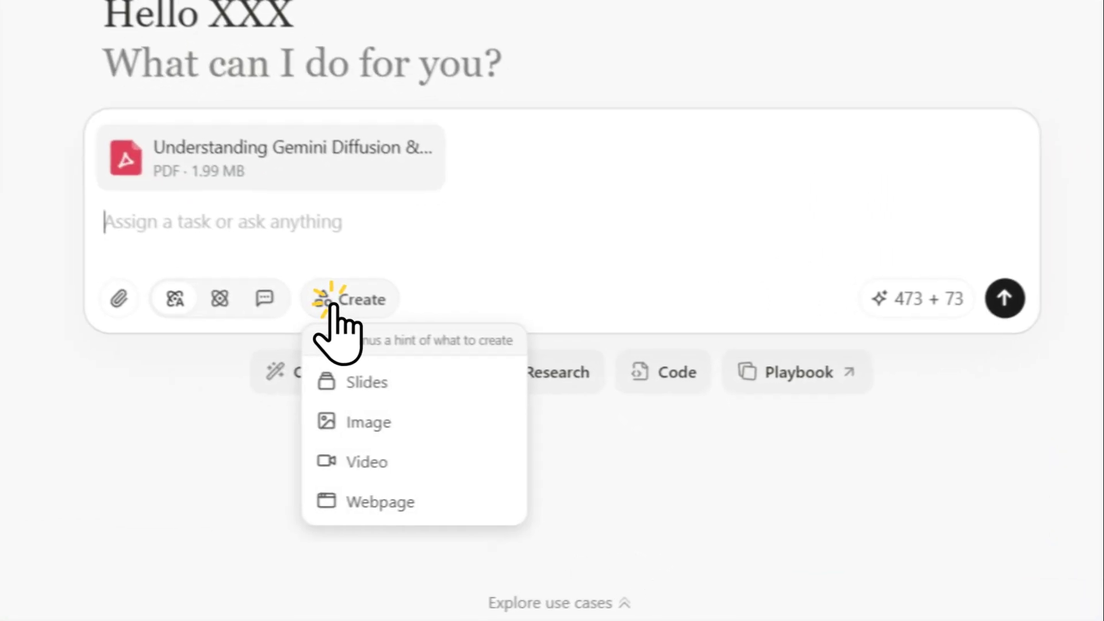
click(359, 374)
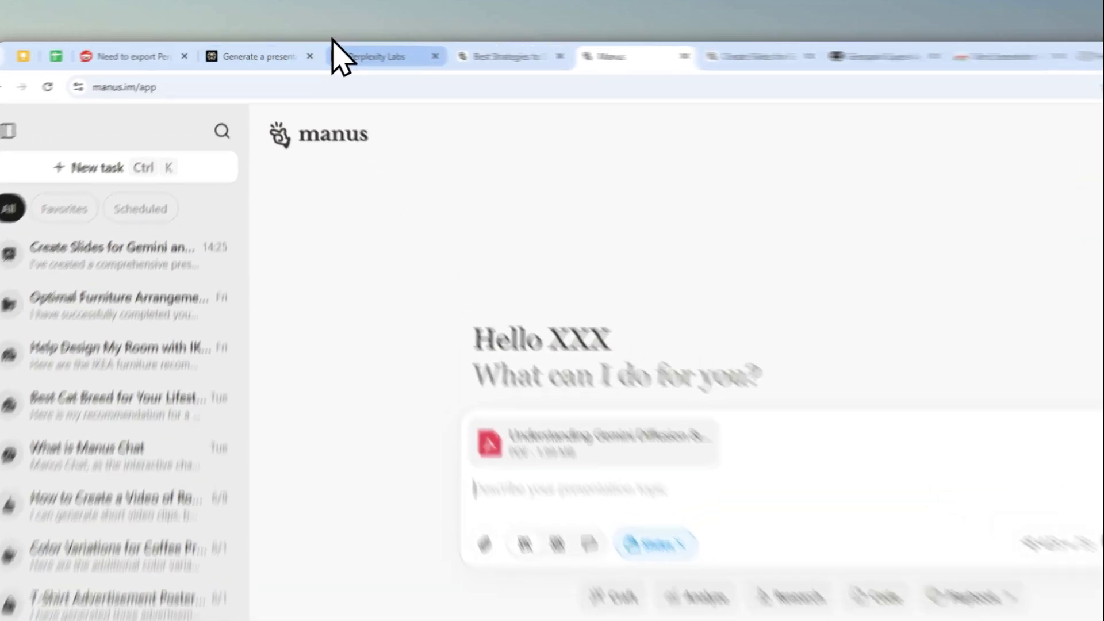
Step: Confirm the Perplexity thread exports only PDF, Markdown and DOCX, then return to the Manus tab
click(274, 52)
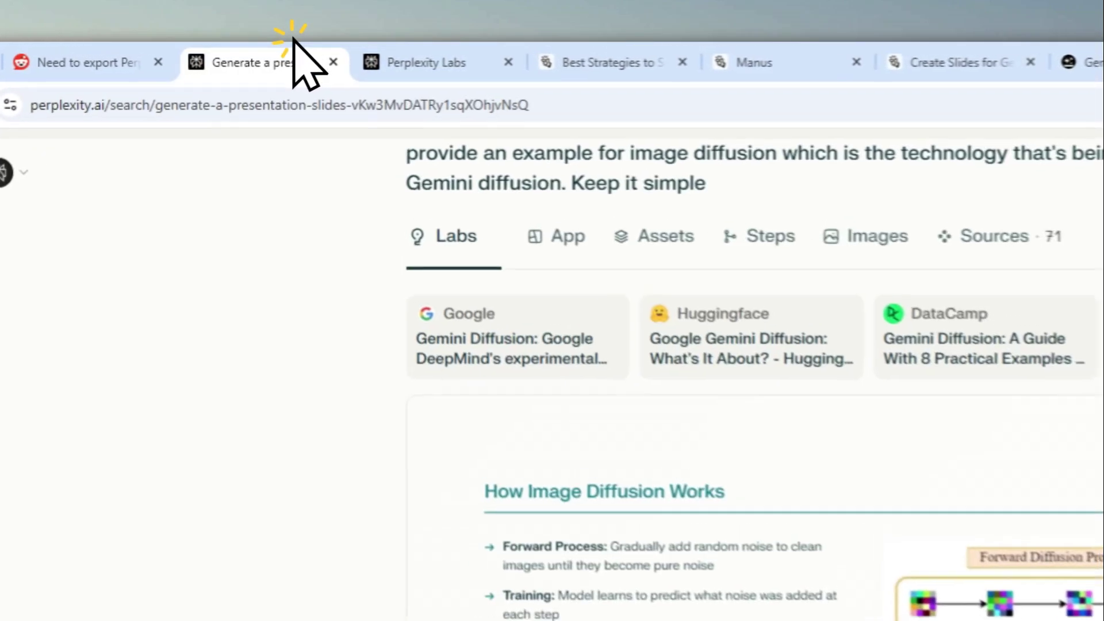
click(940, 109)
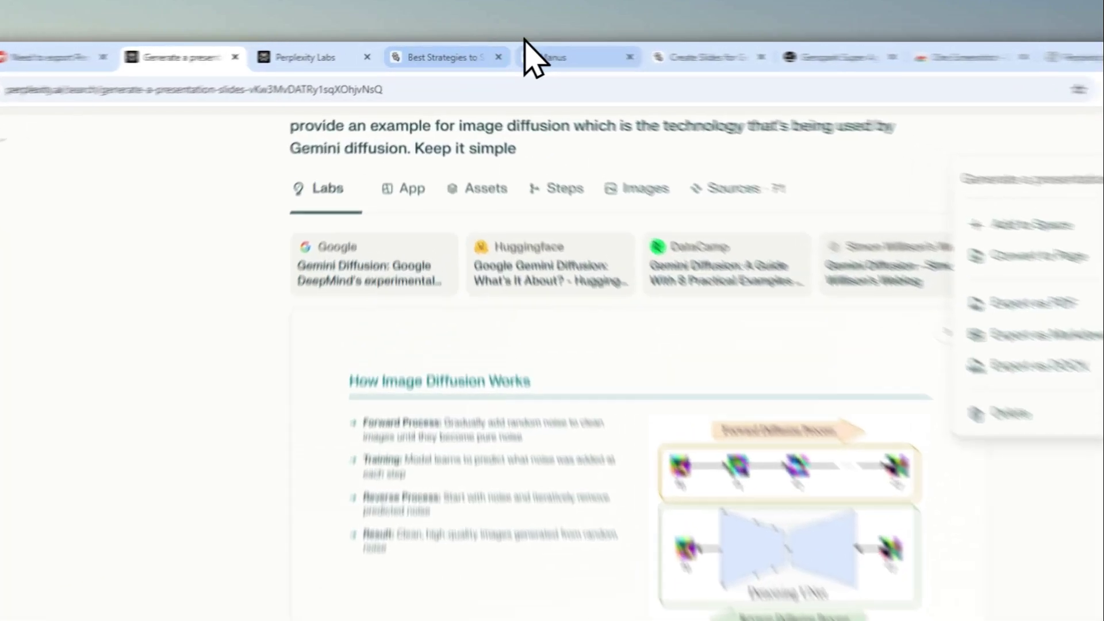
click(508, 53)
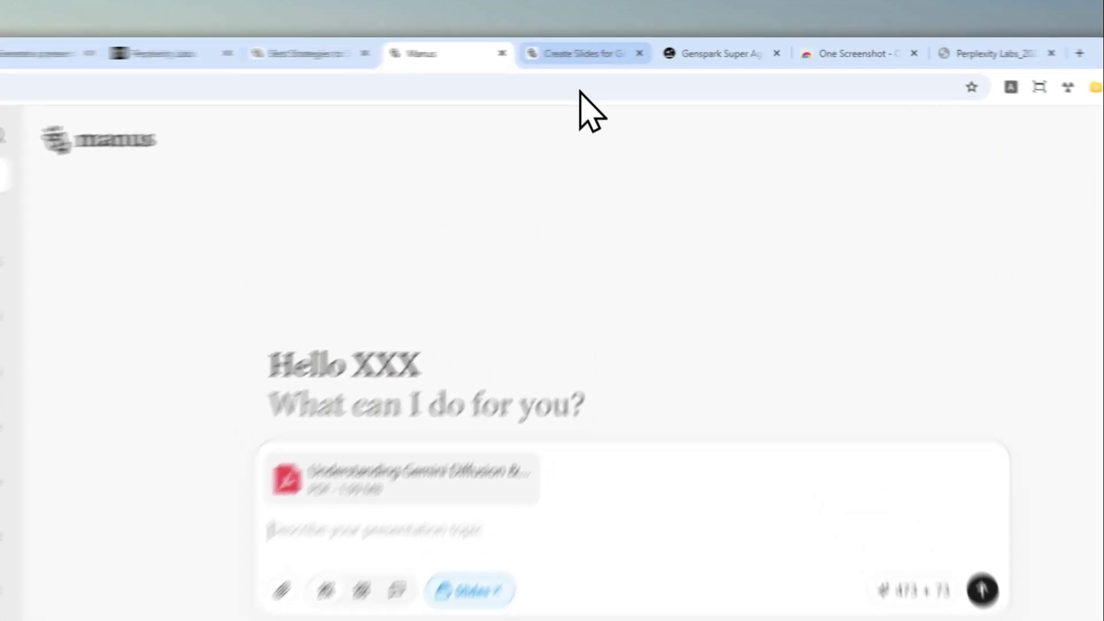
Step: Download the finished Gemini slides from Manus as PPTX, check them in PowerPoint, then minimize it
click(624, 53)
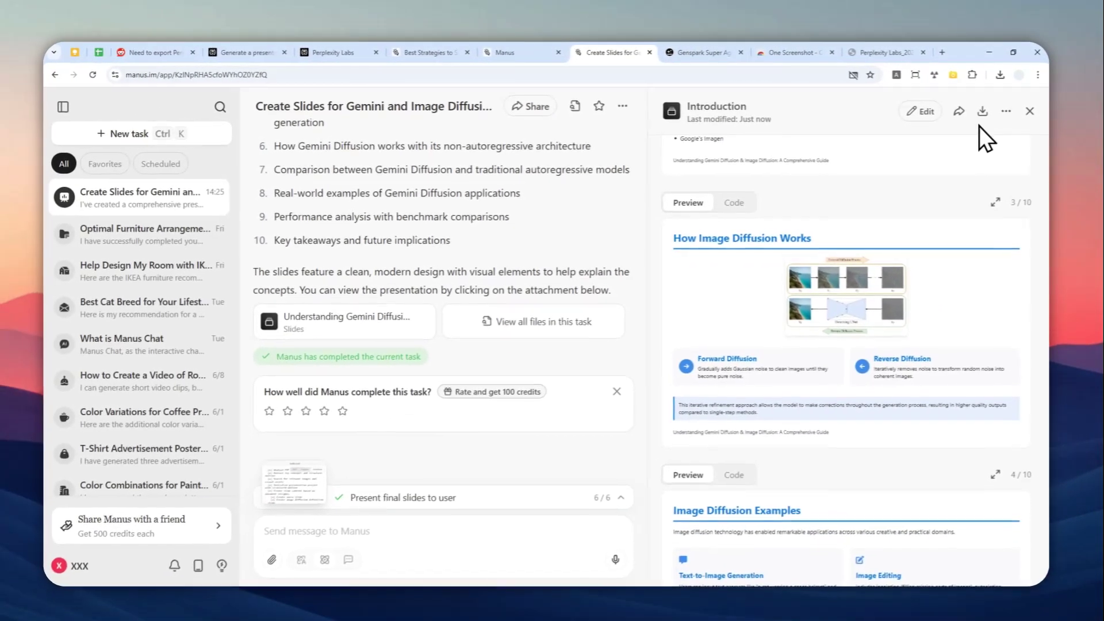
click(982, 111)
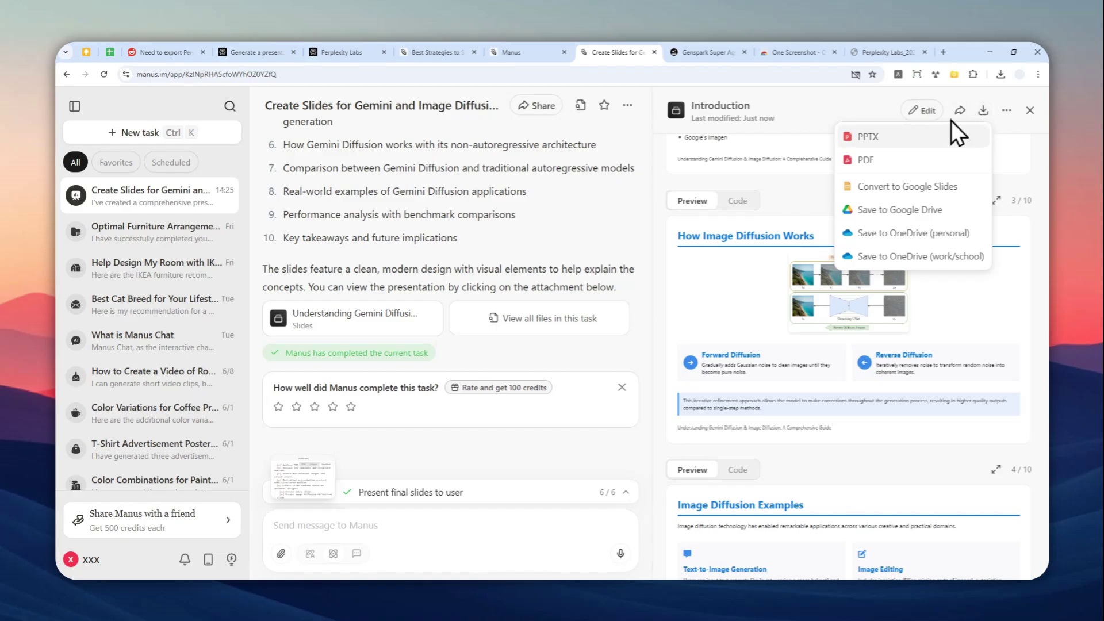
click(892, 135)
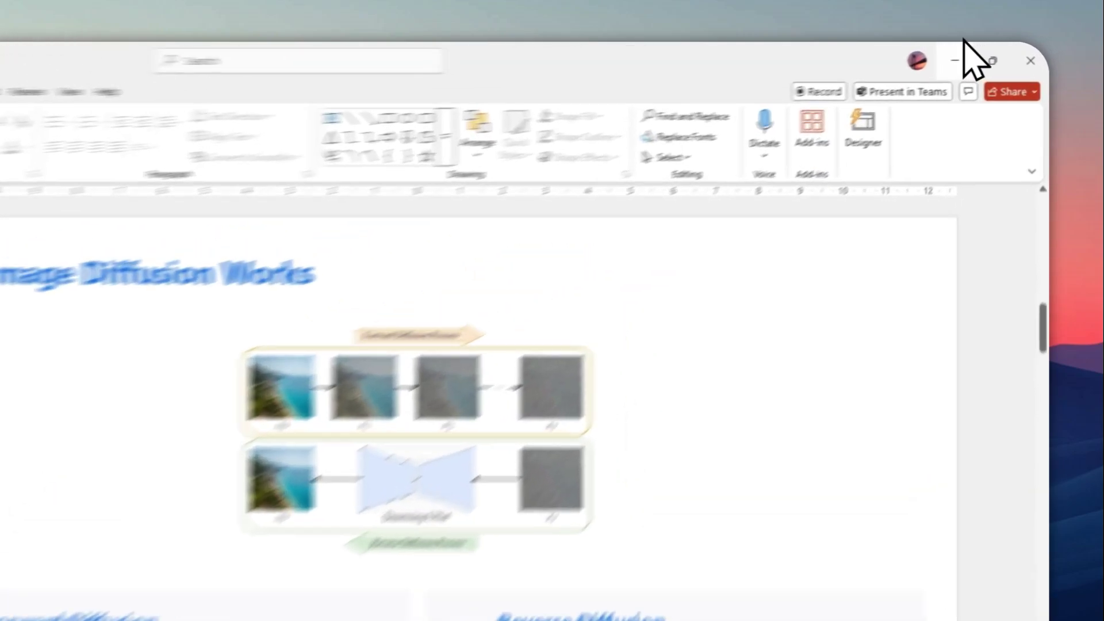
click(959, 55)
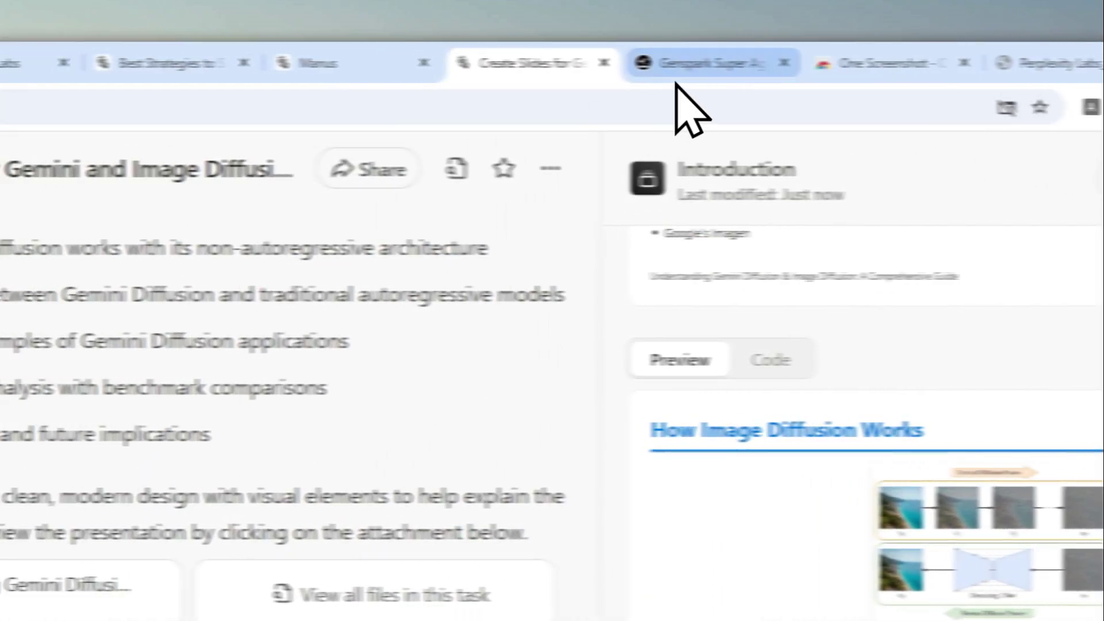
Step: Go to the Genspark Super Agent home at genspark.ai and open AI Slides from the sidebar
click(771, 57)
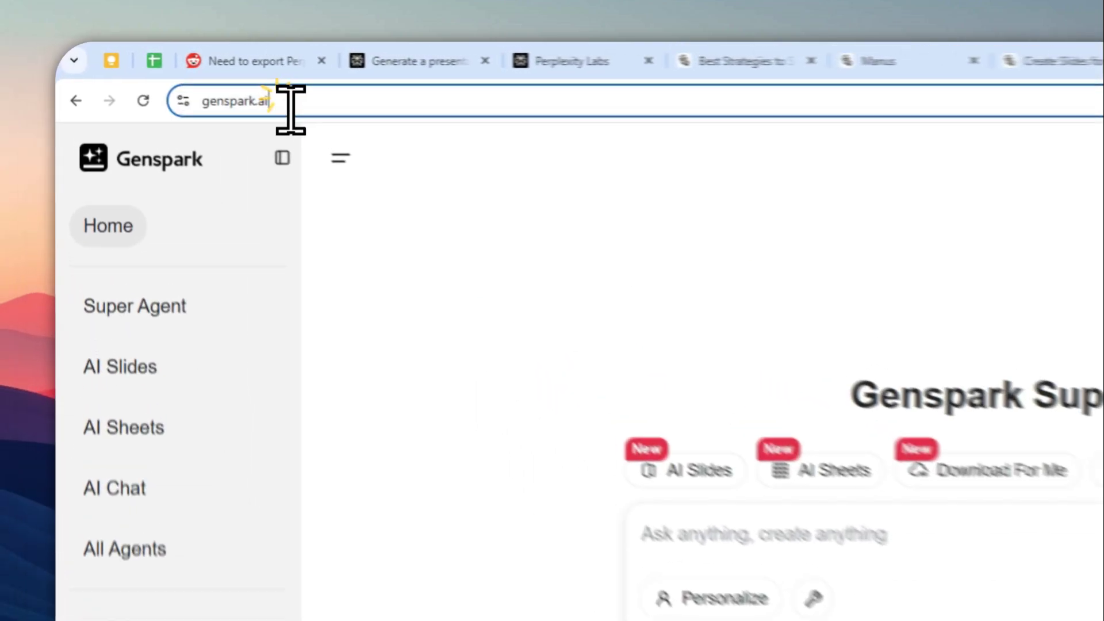
click(184, 75)
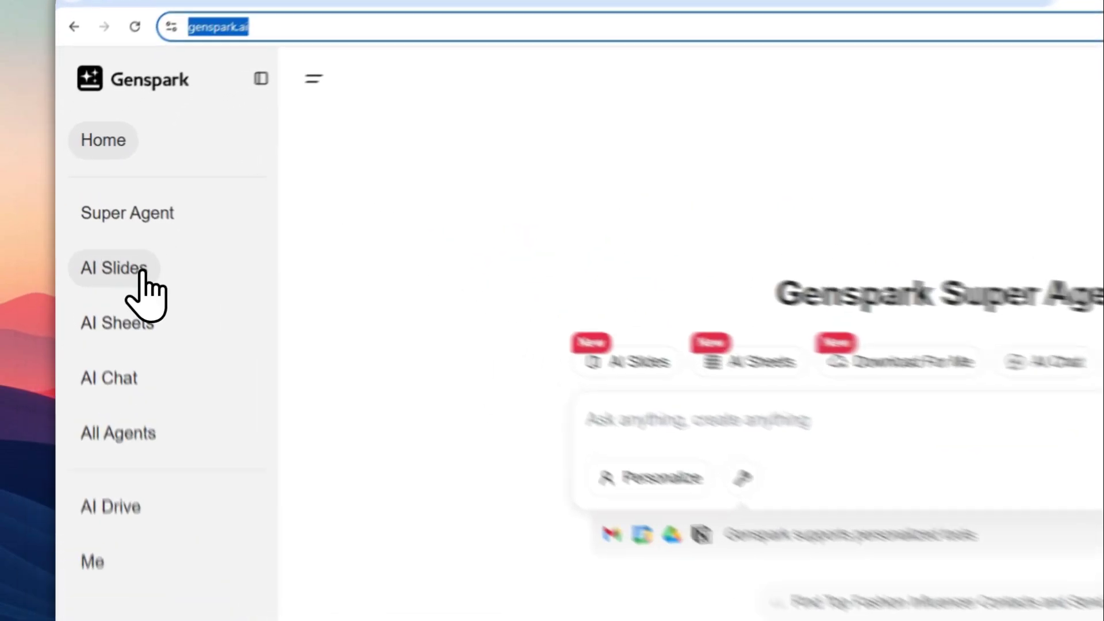
click(103, 222)
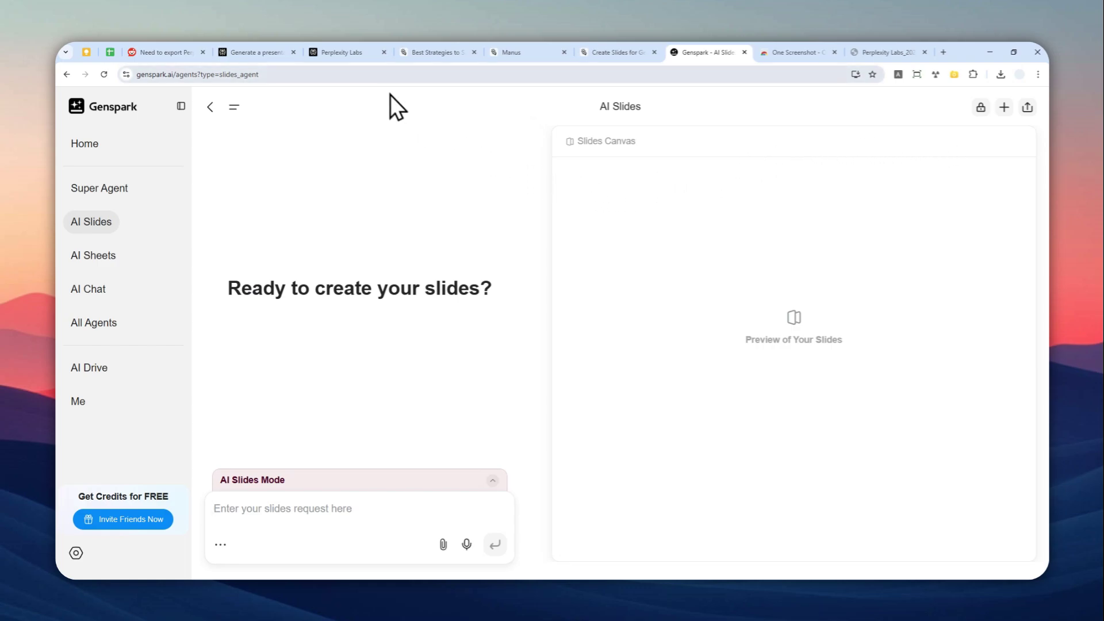
Step: Switch back to the Perplexity presentation thread at slide 3, opening and closing its export menu
click(343, 51)
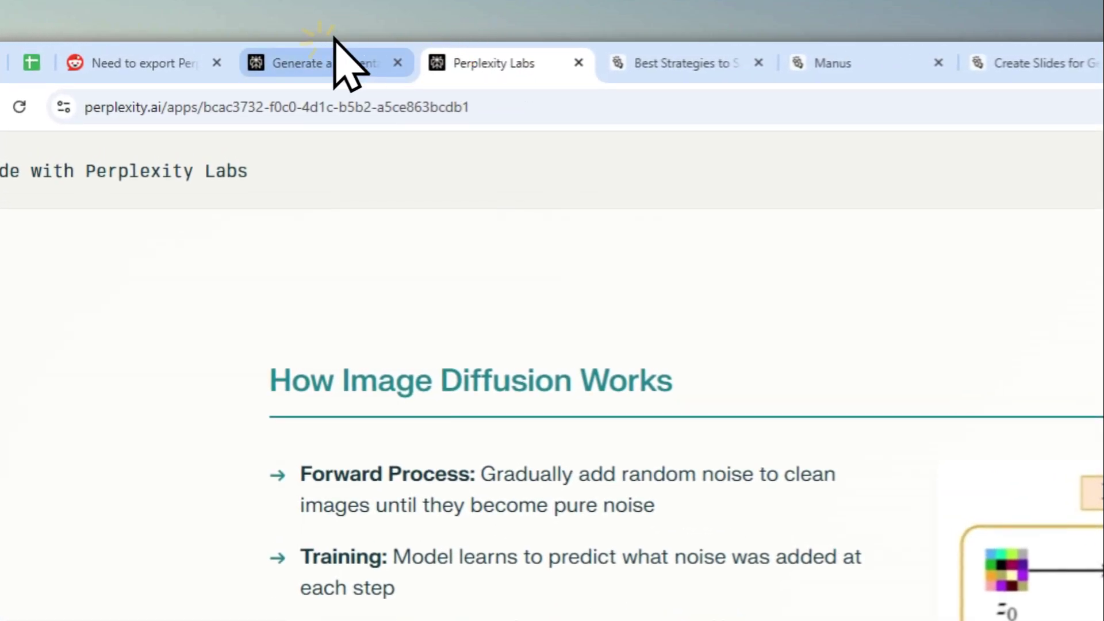
click(345, 57)
click(1103, 620)
click(720, 374)
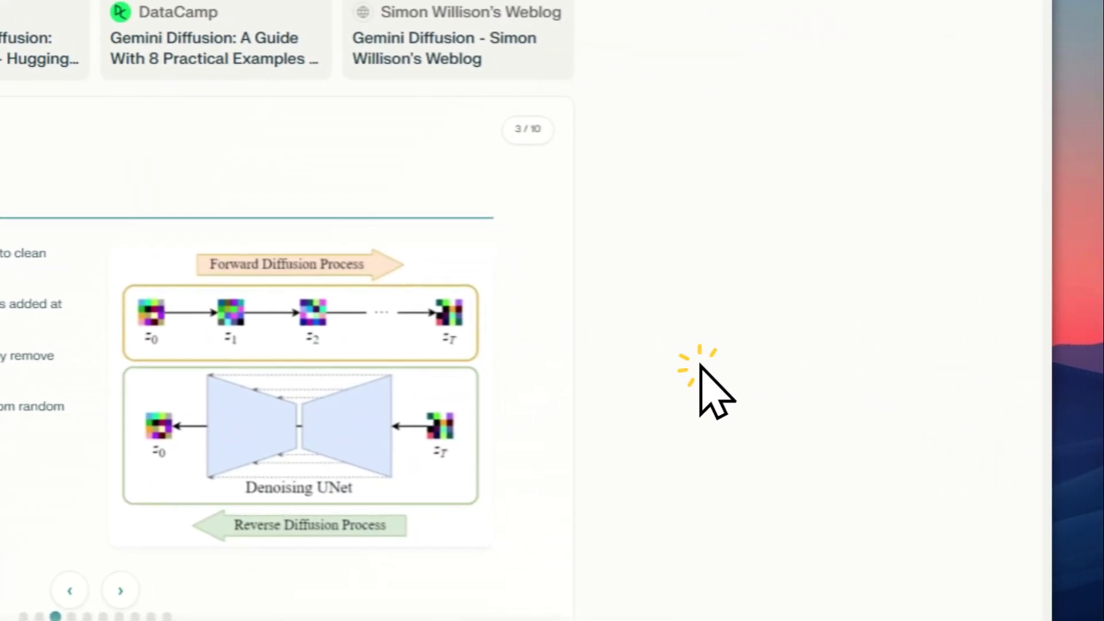